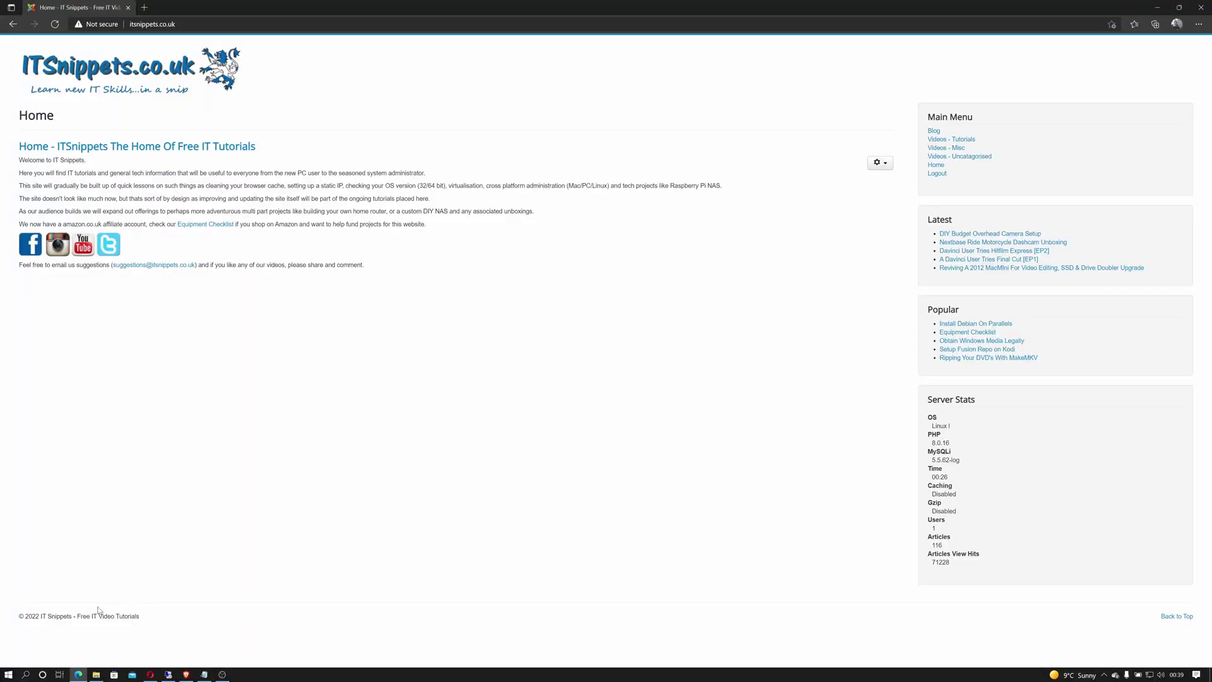
# Step: Run Export-WindowsDriver -Online -Destination D:\drivers in an administrator PowerShell to export all drivers
pyautogui.rightClick(8, 675)
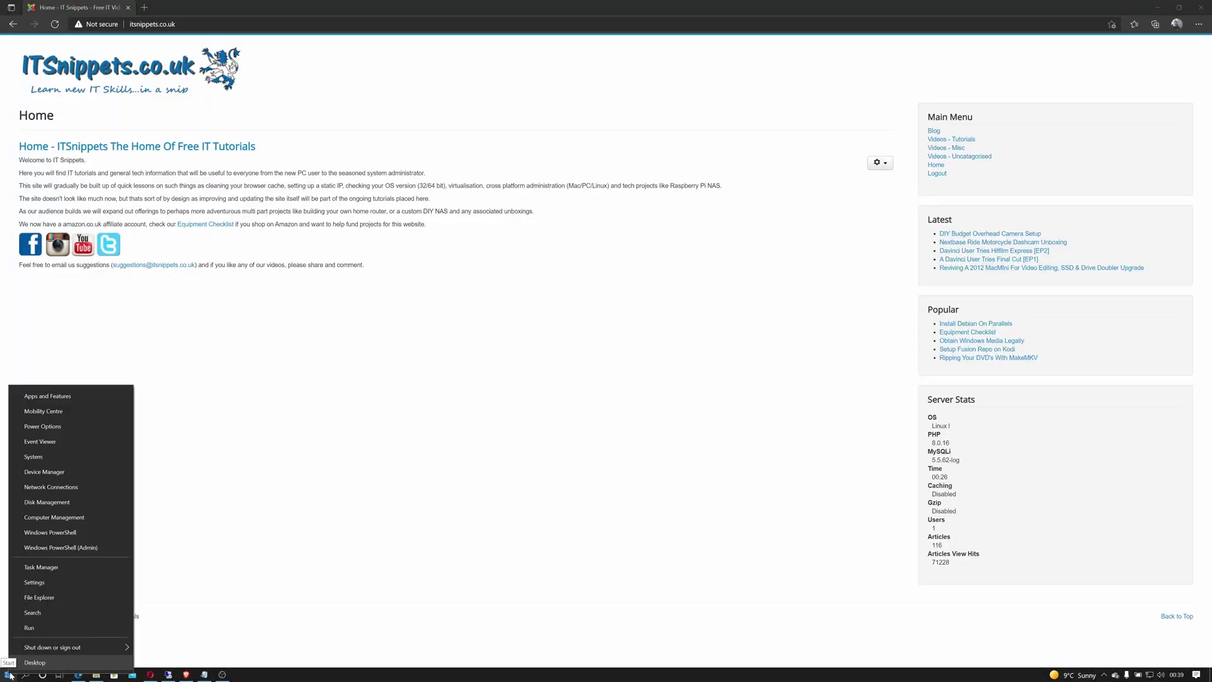
pyautogui.click(91, 547)
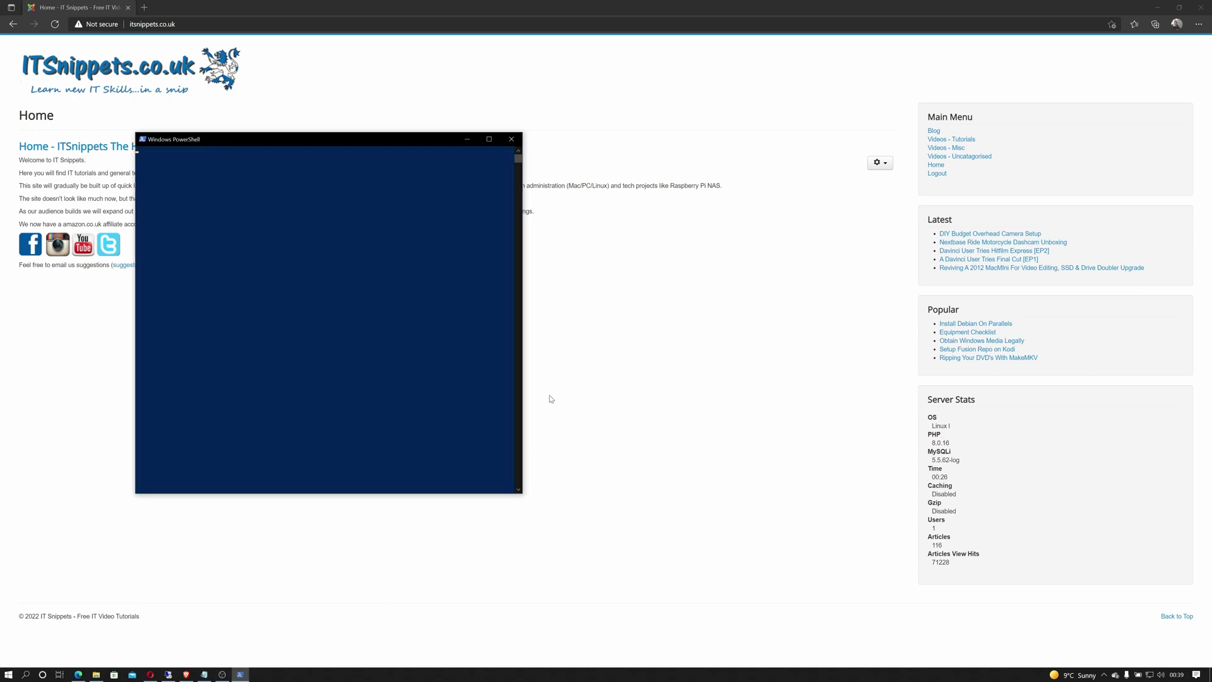
pyautogui.write('Export-WindowsDriver -Online -Destination D:\\drivers')
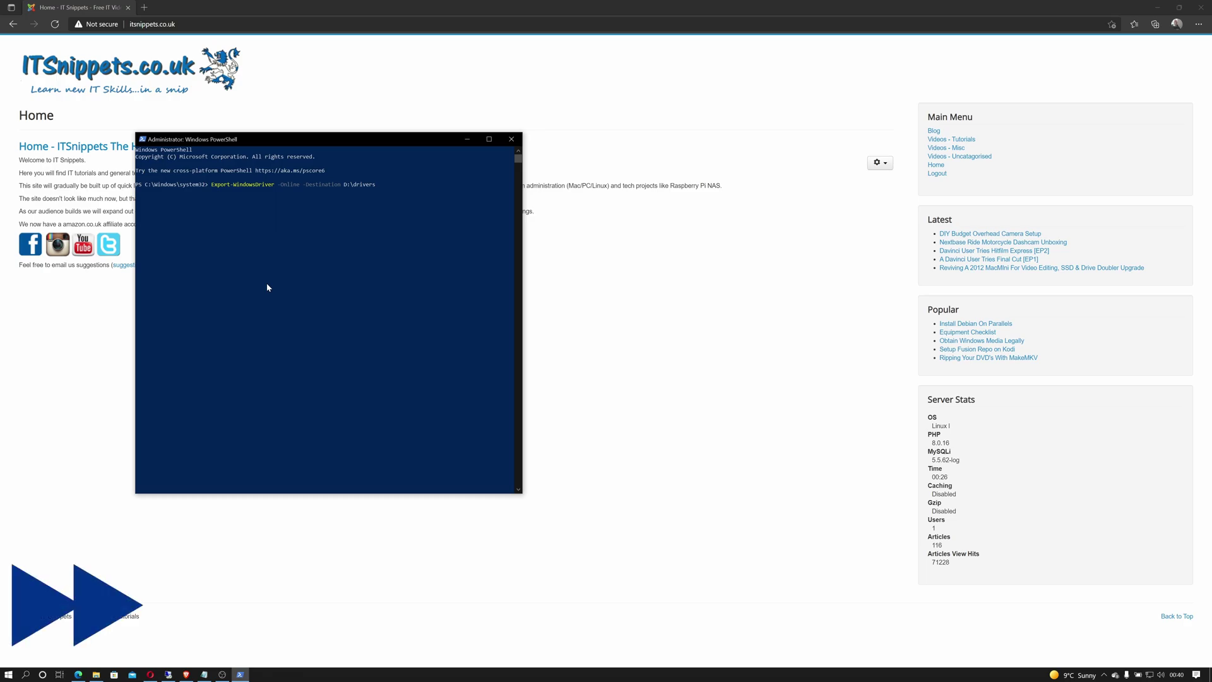
pyautogui.press('Return')
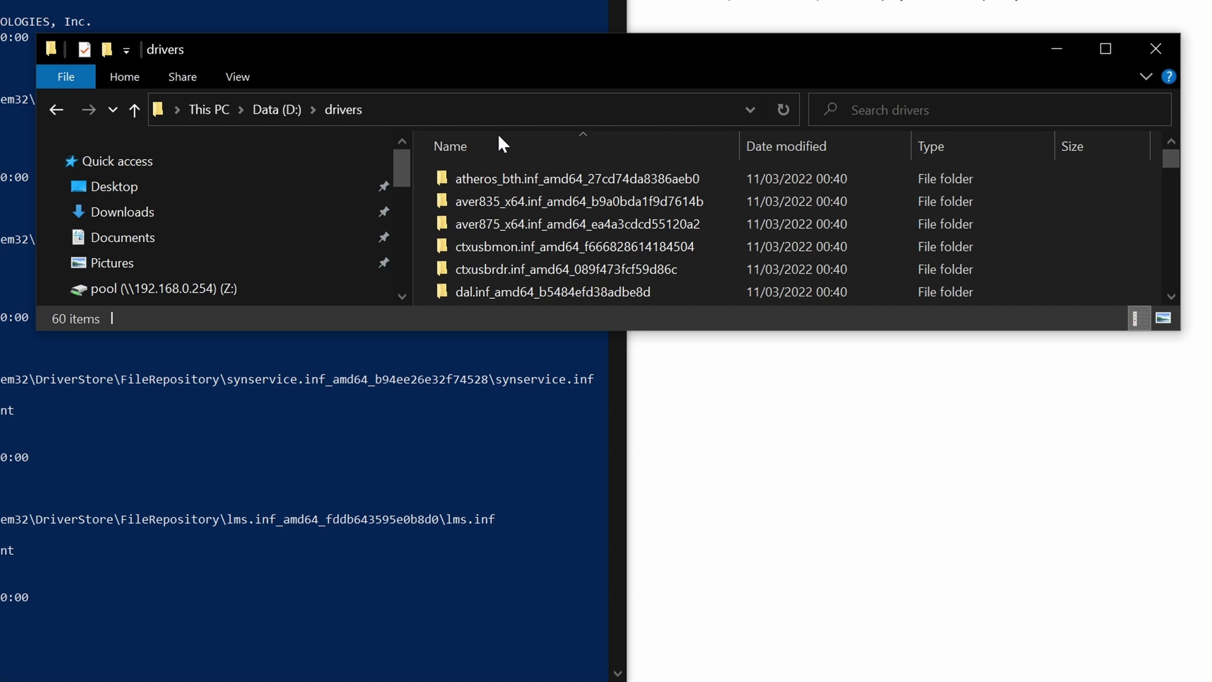
# Step: Review the 60 exported folders in D:\drivers, then close Explorer and PowerShell
pyautogui.click(592, 178)
pyautogui.scroll(-10, 614, 219)
pyautogui.scroll(-7, 627, 222)
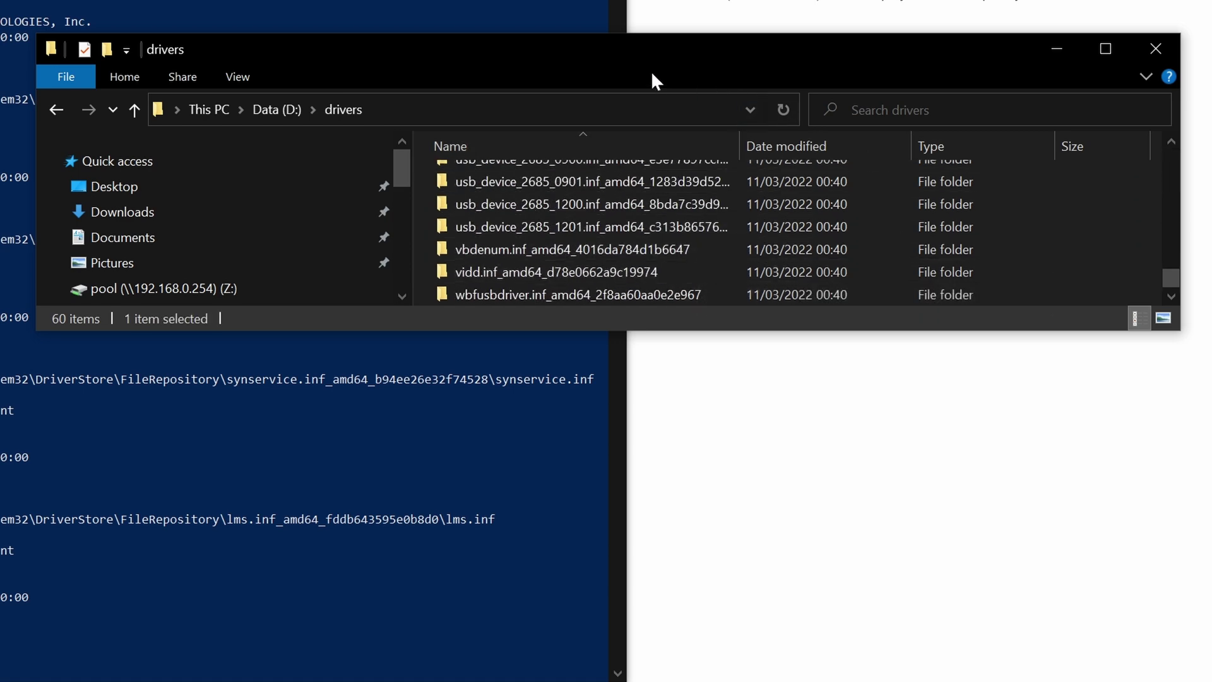
pyautogui.hotkey('alt', 'F4')
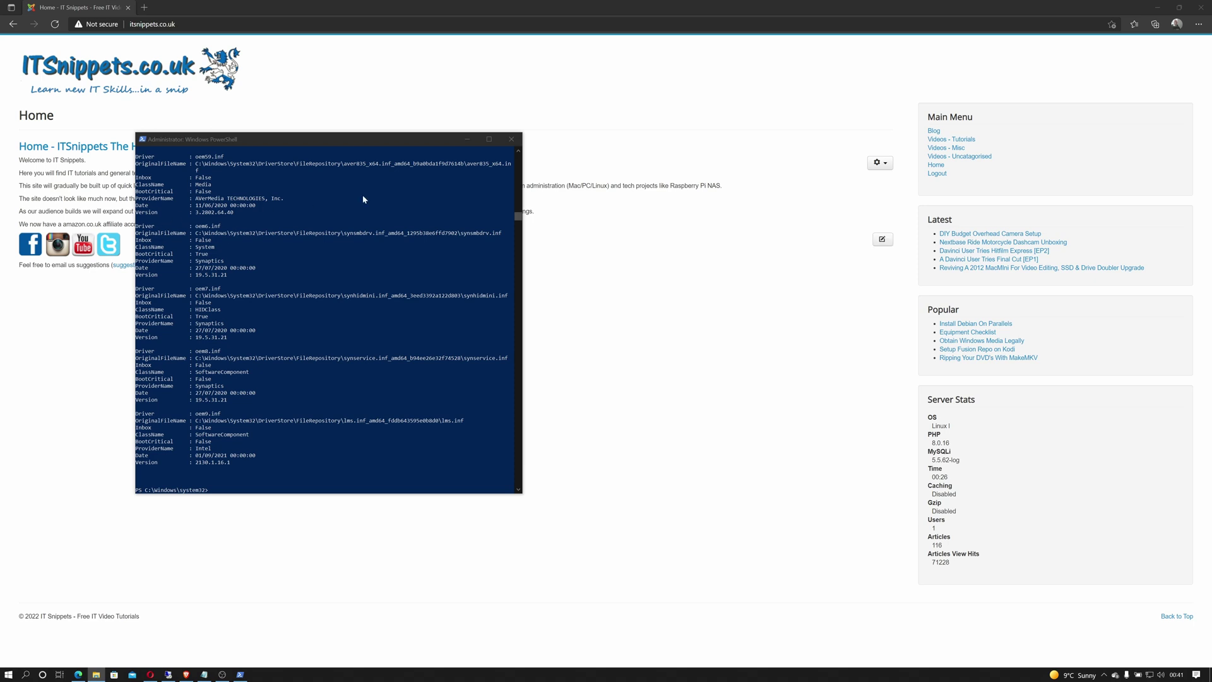
pyautogui.click(511, 139)
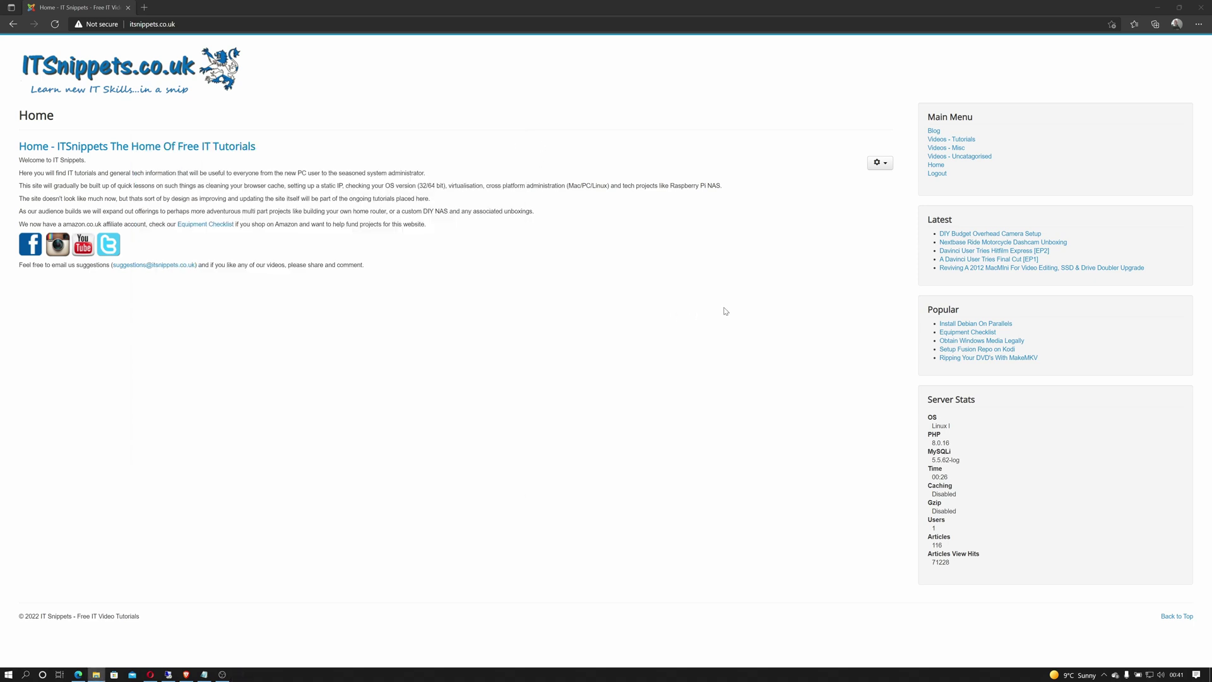
# Step: Launch NTLite from the Start menu and accept the Free (limited, non-commercial) licence
pyautogui.click(9, 674)
pyautogui.click(85, 396)
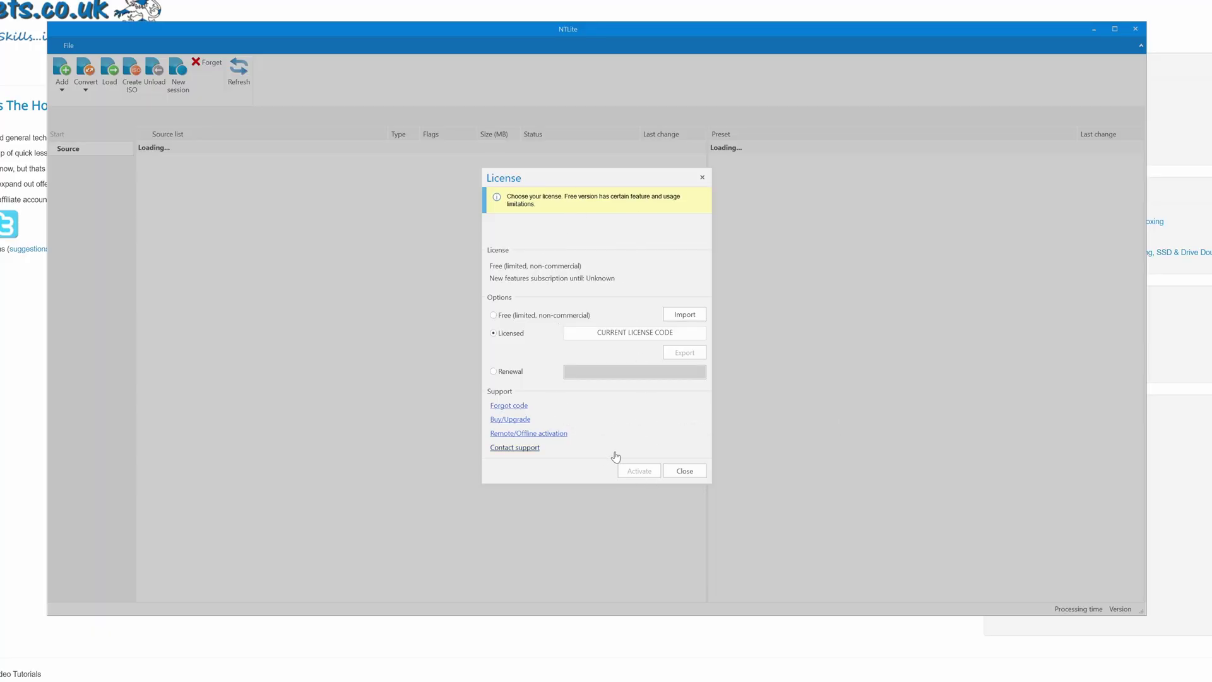
pyautogui.click(508, 319)
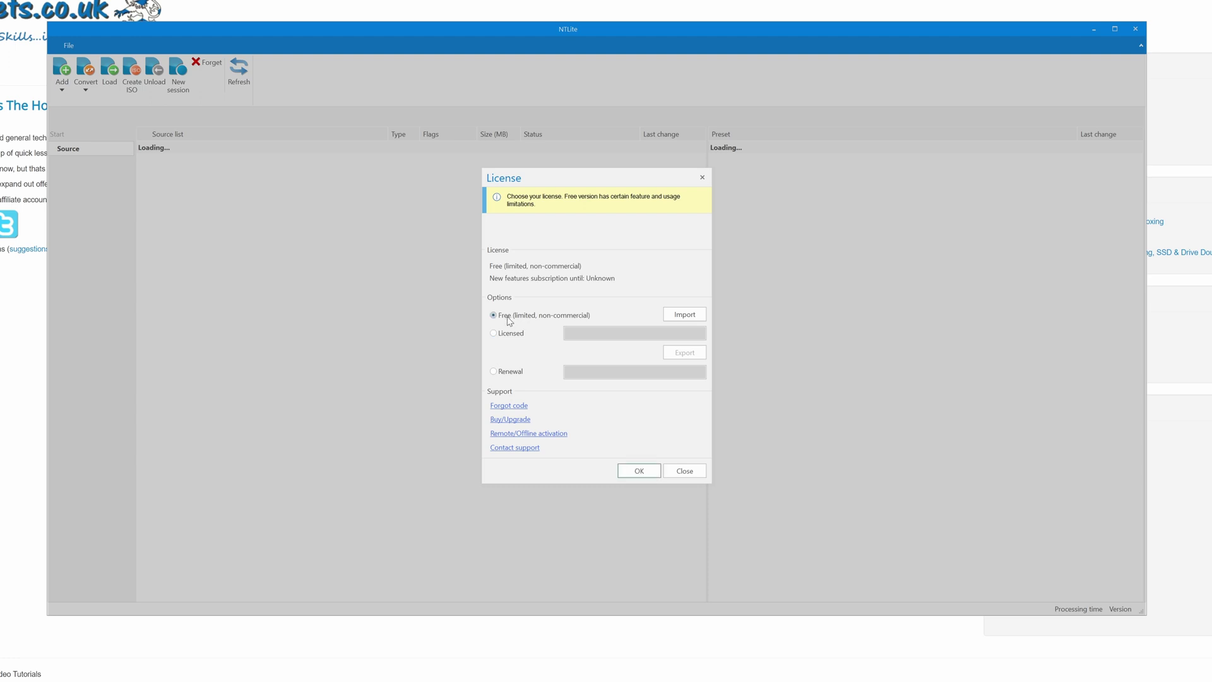
pyautogui.click(639, 470)
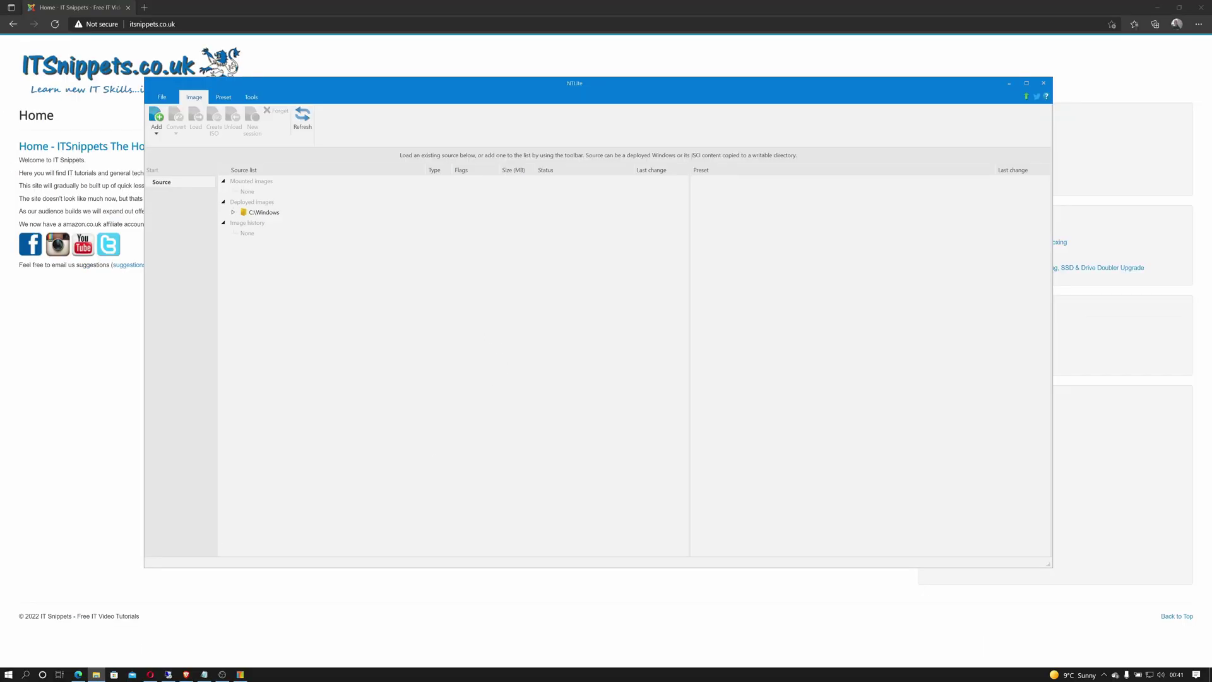
# Step: Open the Windows.iso disc and select all eight of its installation files
pyautogui.press('super+e')
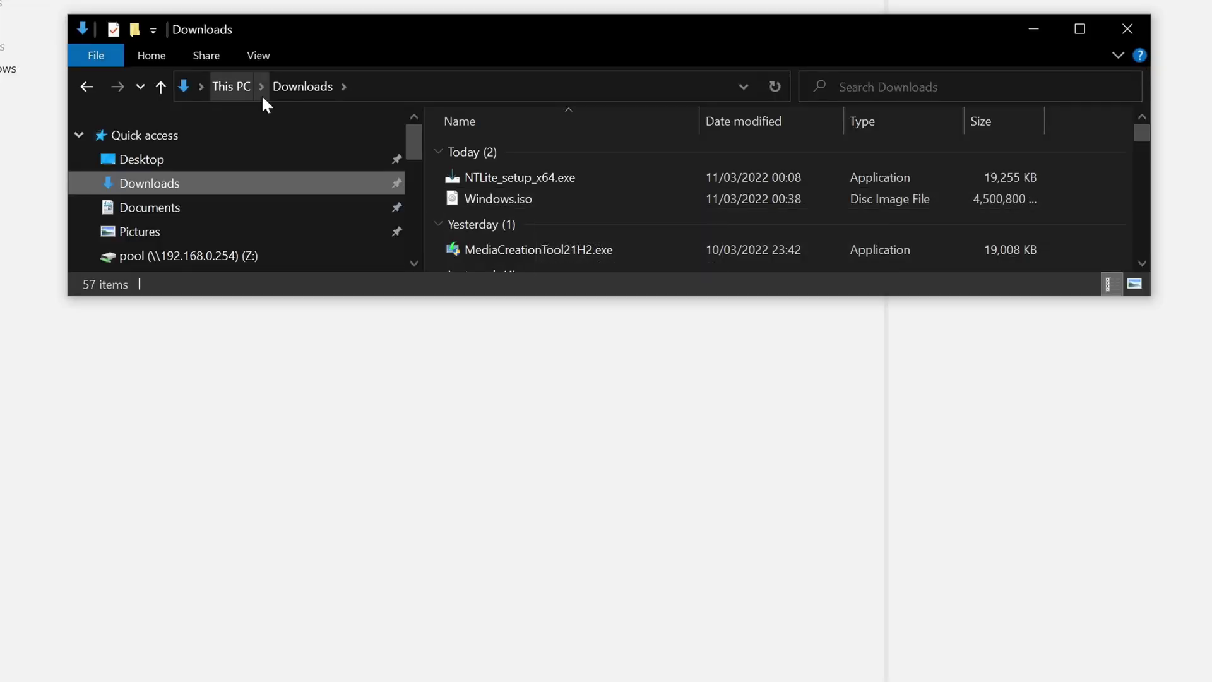
pyautogui.click(498, 199)
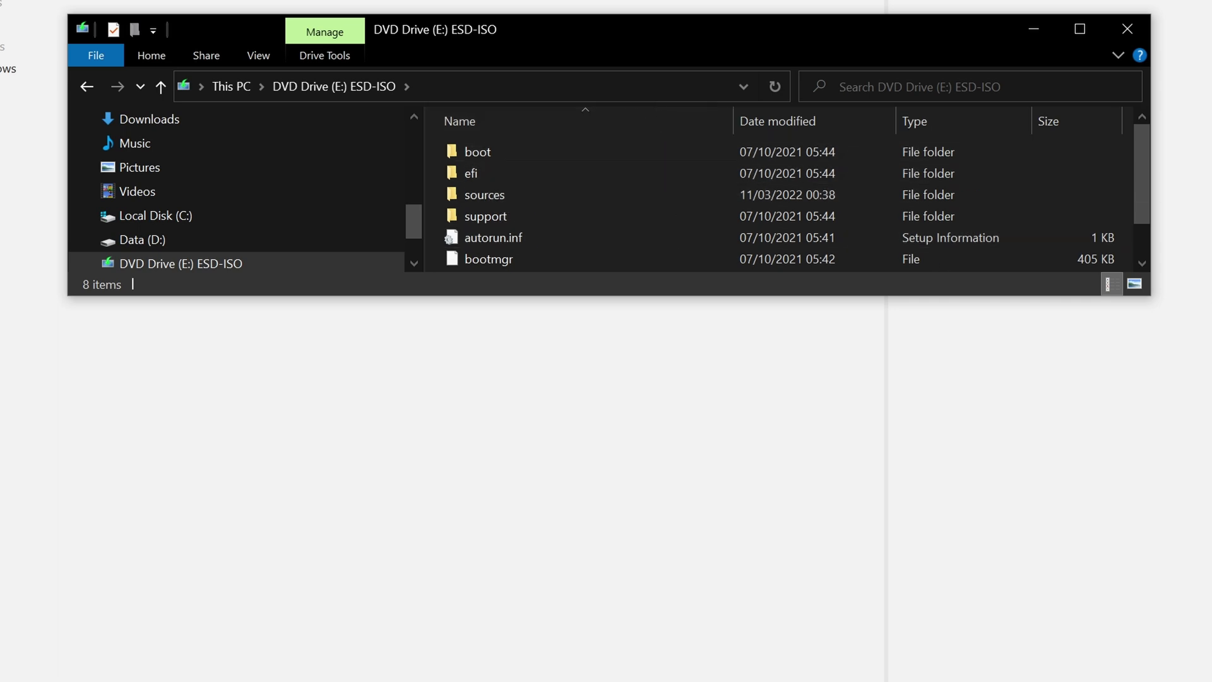
pyautogui.moveTo(1148, 293); pyautogui.dragTo(1179, 452)
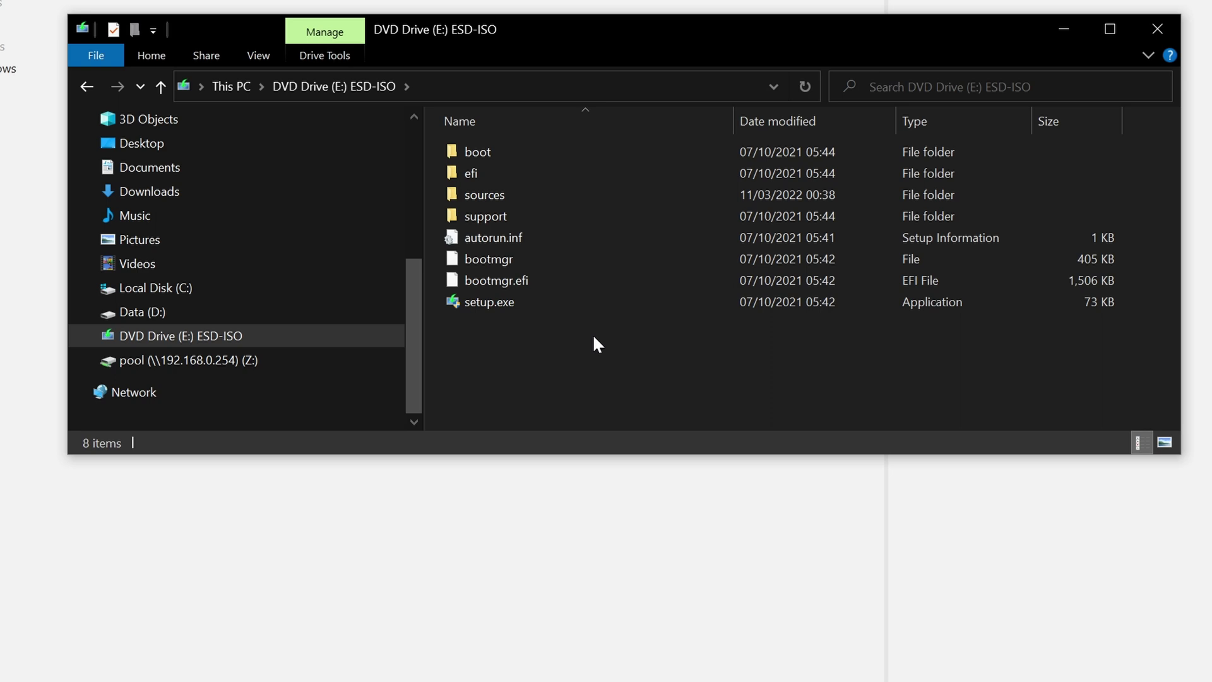
pyautogui.hotkey('ctrl', 'a')
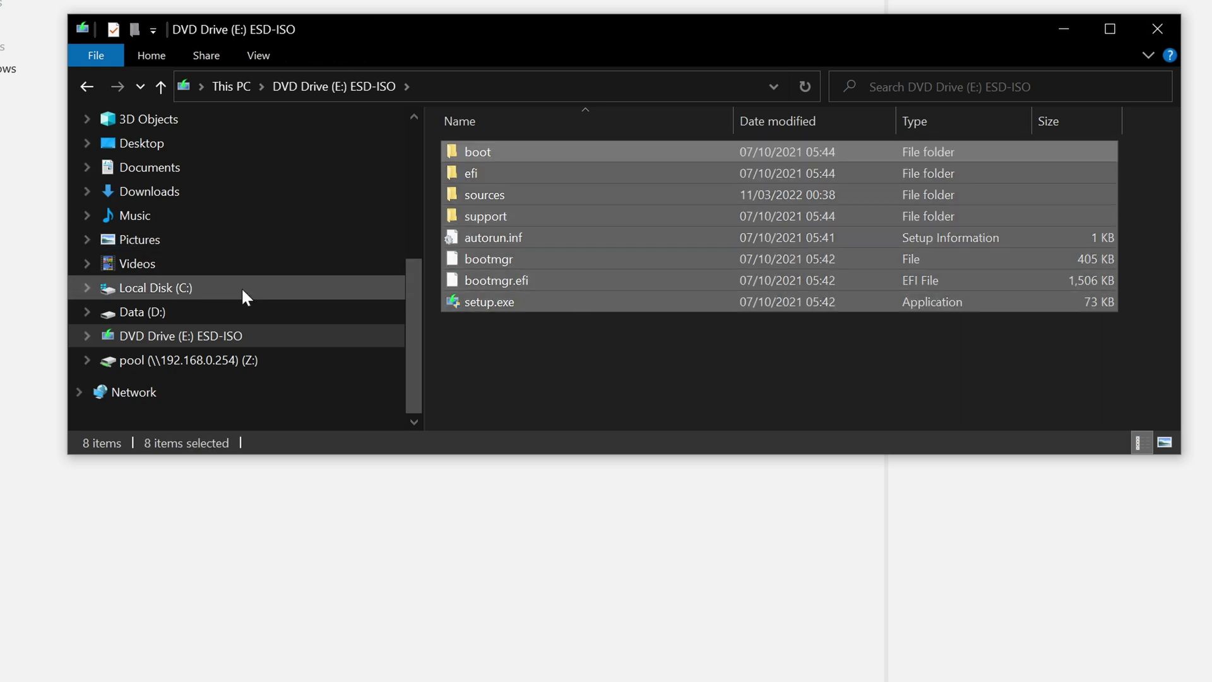
# Step: Create a 21h2slip folder on Data (D:) and paste the Windows setup files into it
pyautogui.click(177, 309)
pyautogui.scroll(-3, 641, 325)
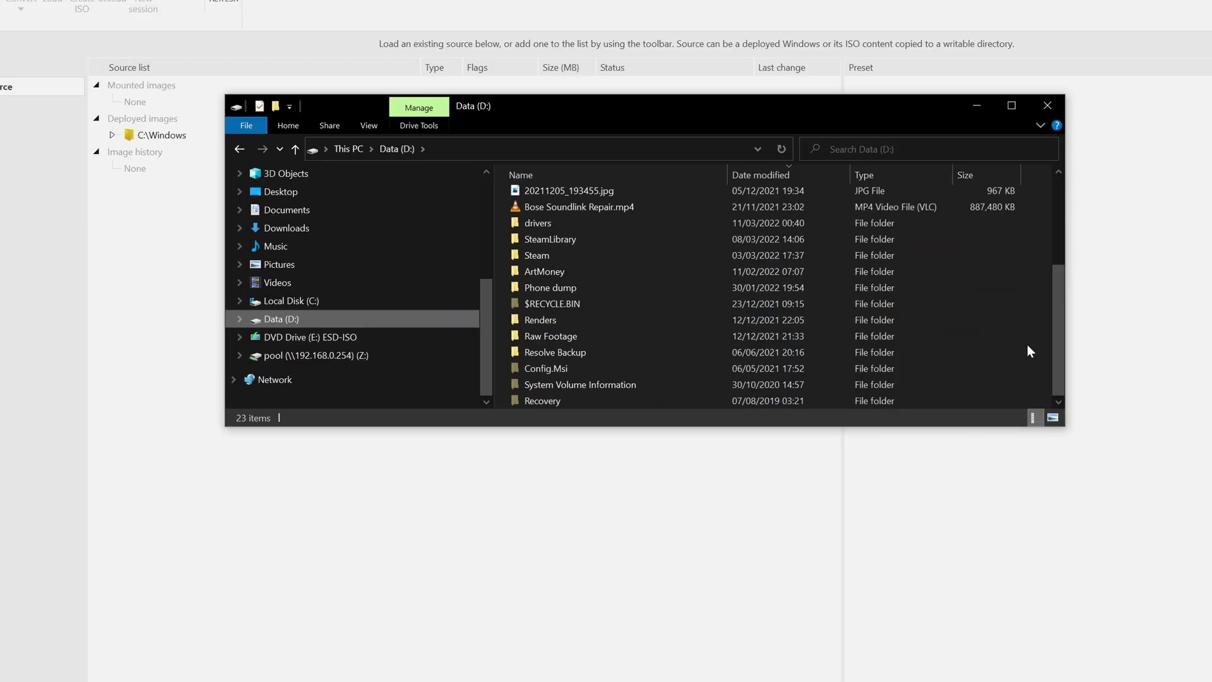
pyautogui.rightClick(1130, 346)
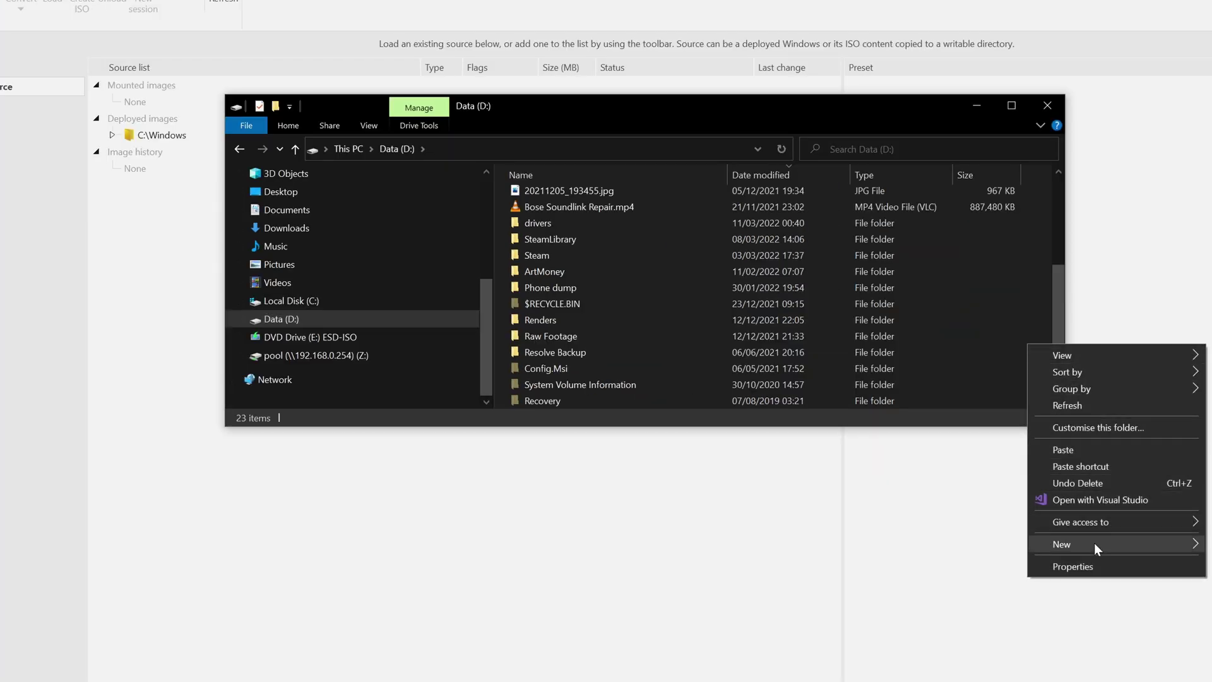
pyautogui.moveTo(1093, 543)
pyautogui.click(1208, 544)
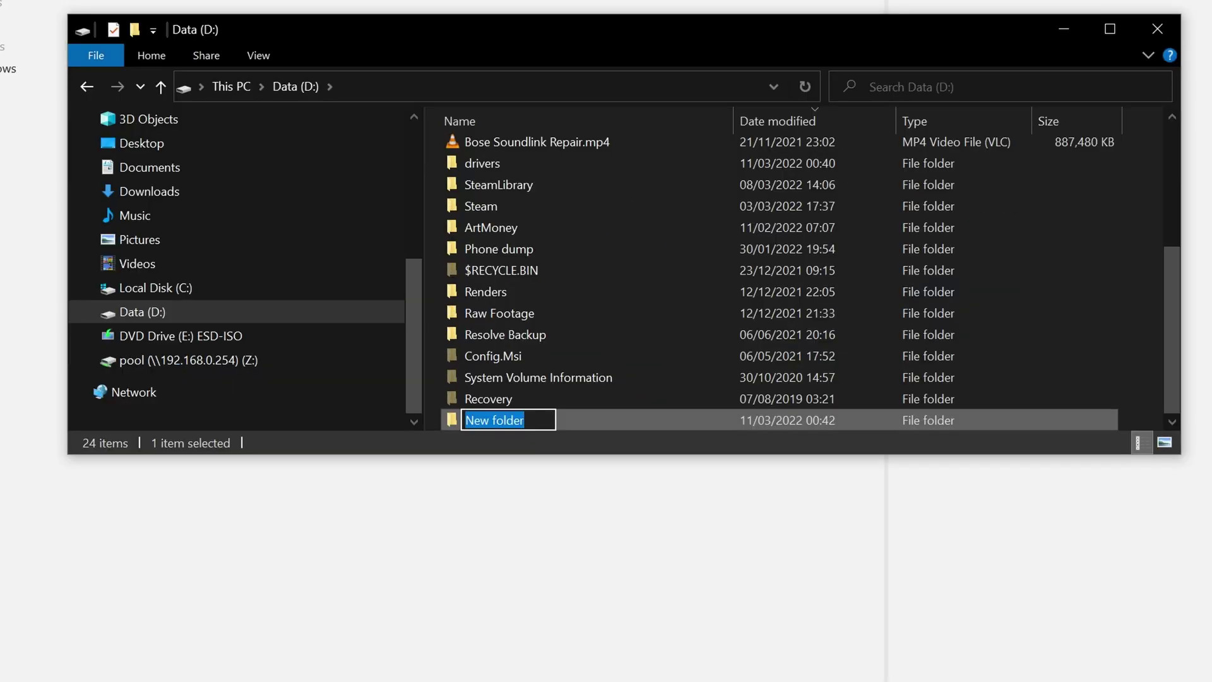
pyautogui.write('21h2')
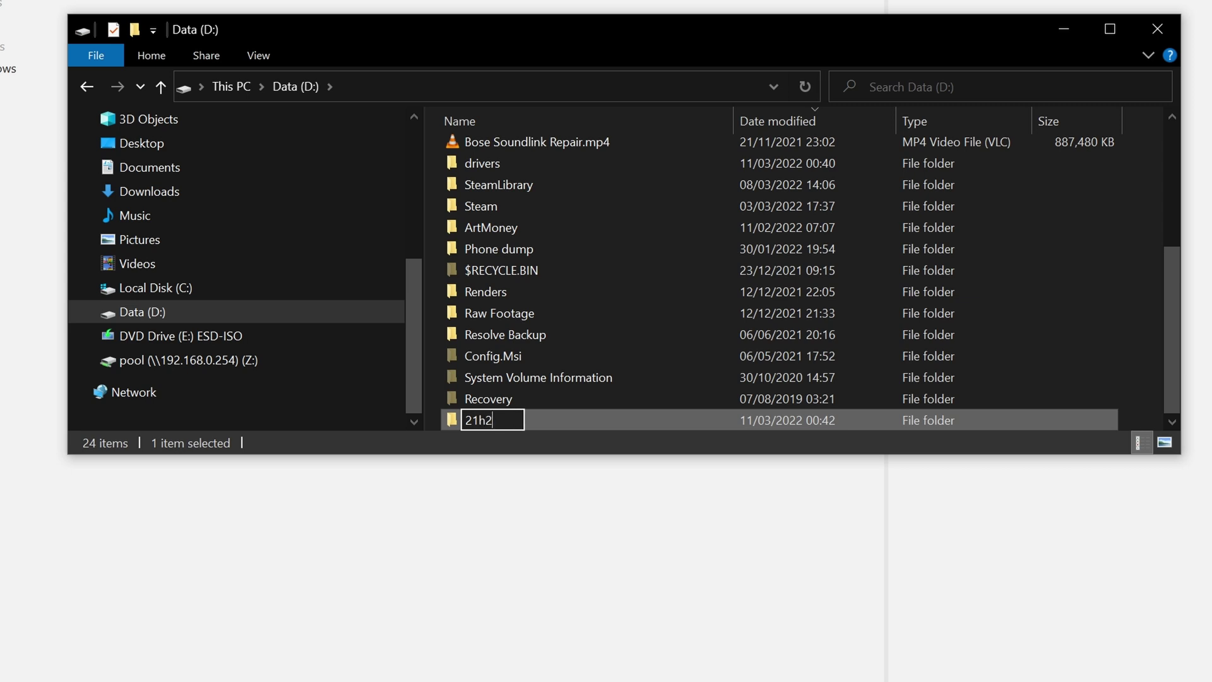
pyautogui.write('slip')
pyautogui.press('Return')
pyautogui.press('Return')
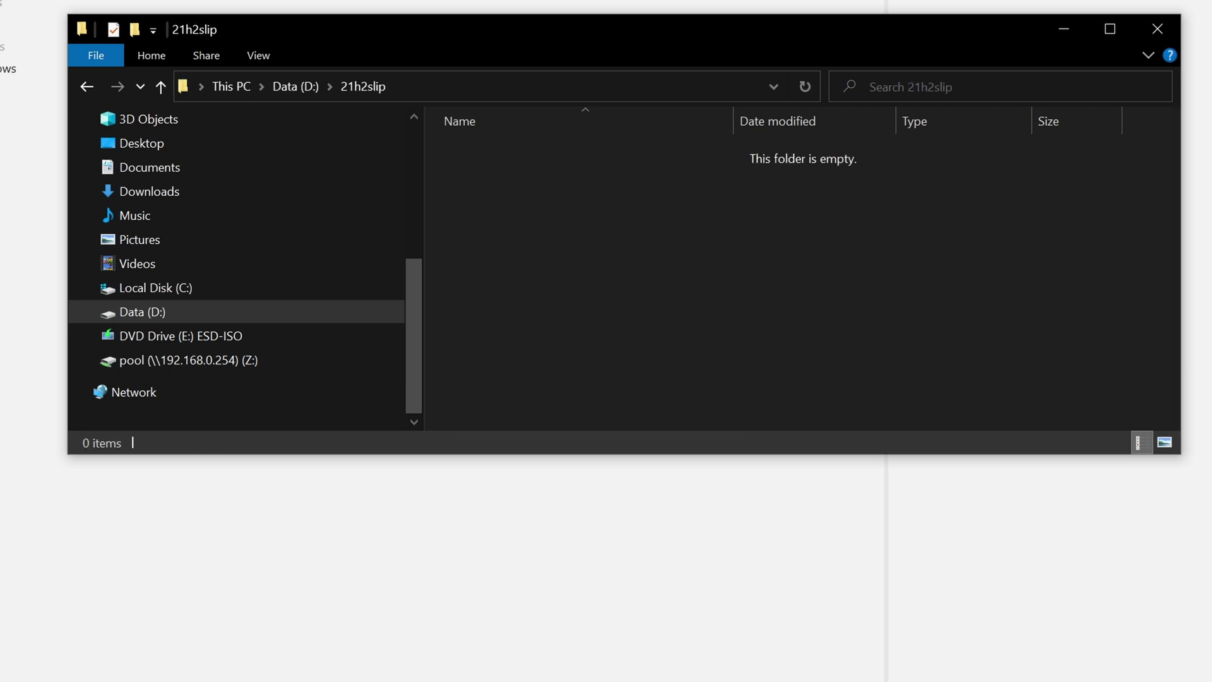
pyautogui.rightClick(798, 269)
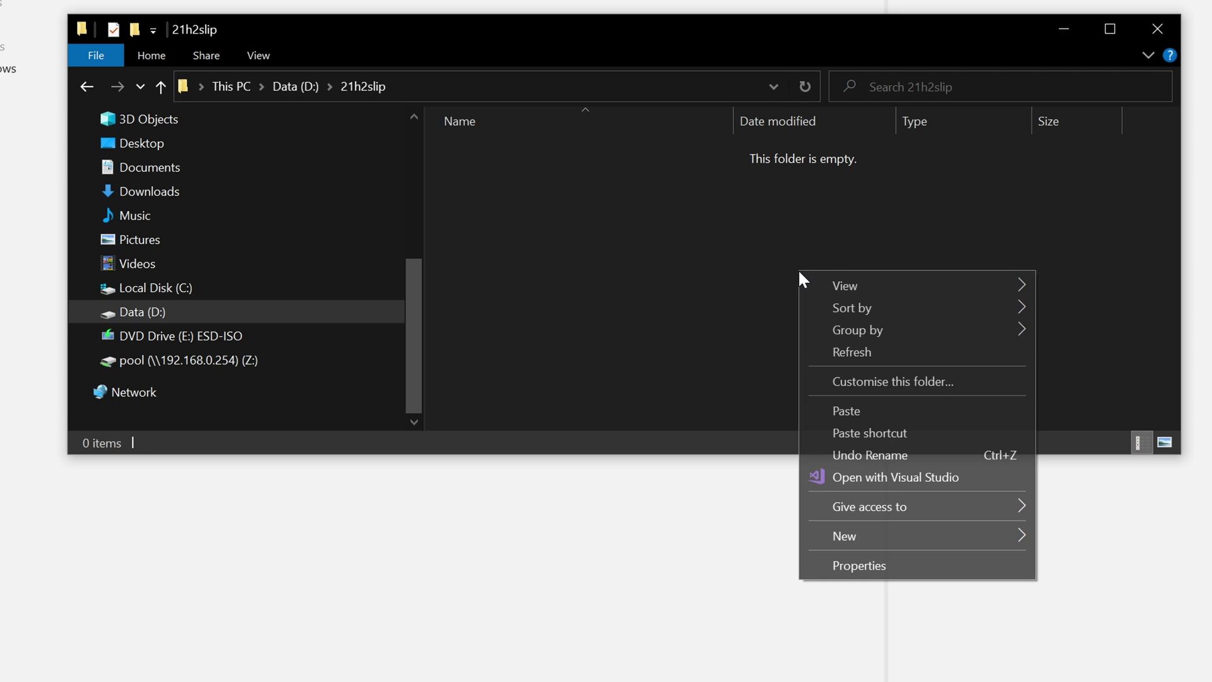
pyautogui.click(899, 410)
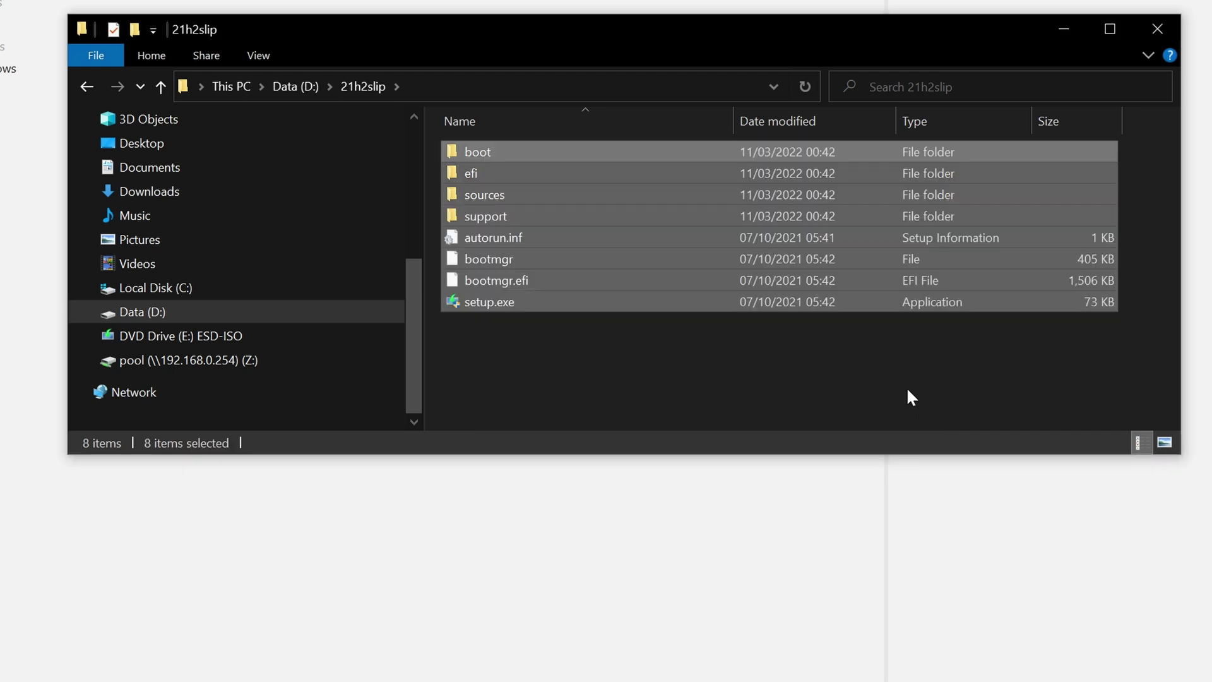
# Step: Add D:\21h2slip as an NTLite image directory, maximise the window and select Windows 10 Pro
pyautogui.hotkey('alt', 'F4')
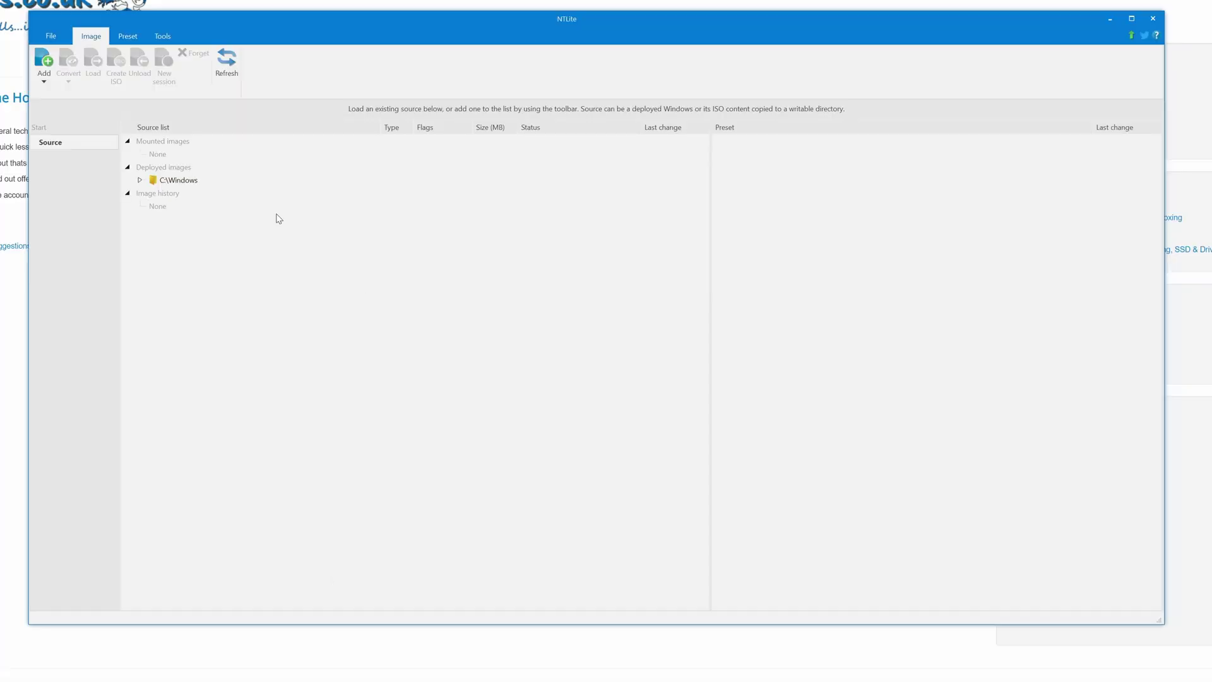
pyautogui.click(44, 70)
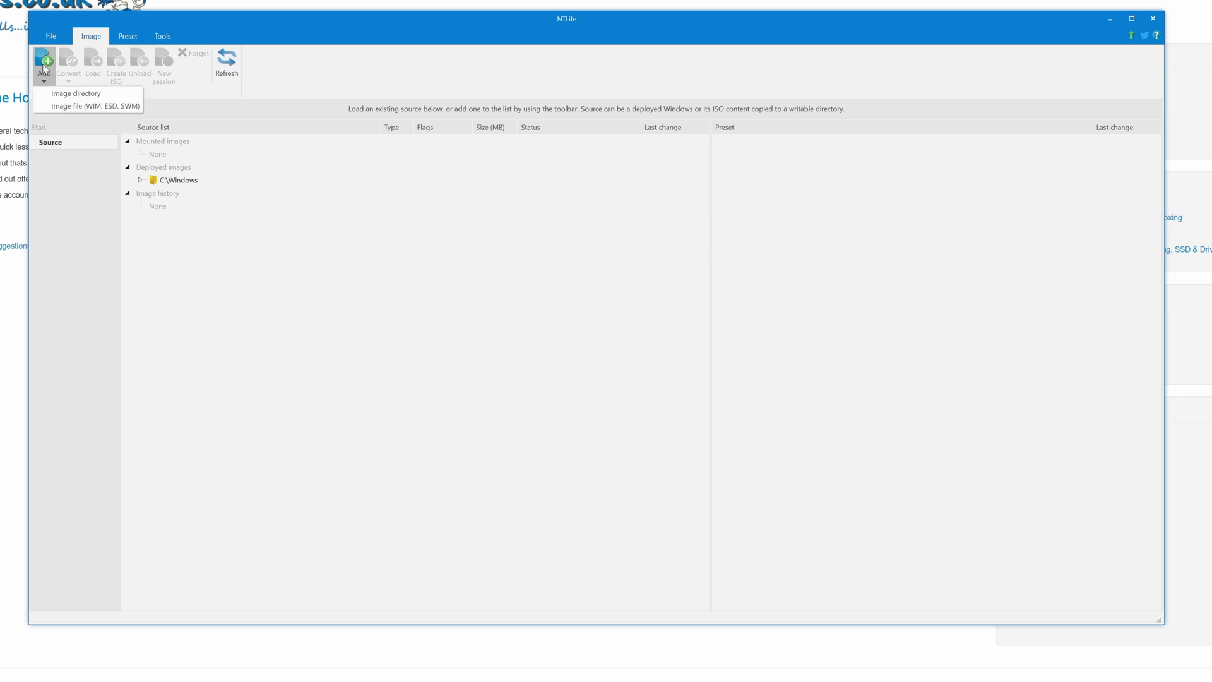
pyautogui.click(64, 96)
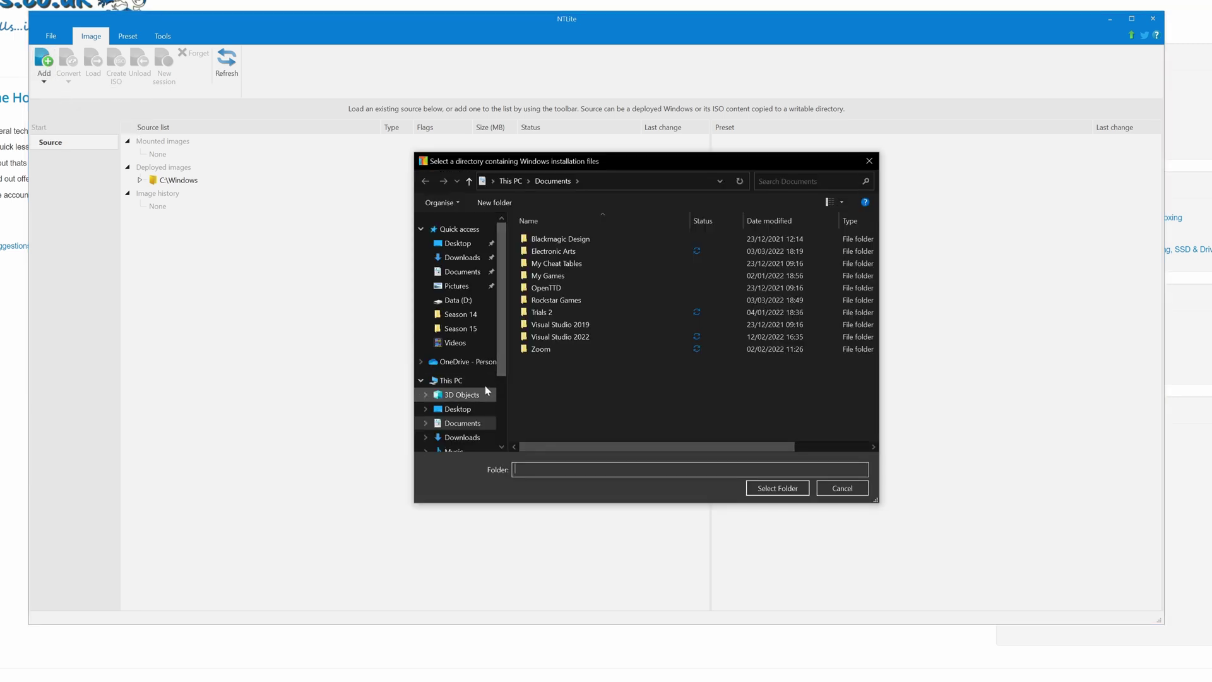
pyautogui.click(459, 428)
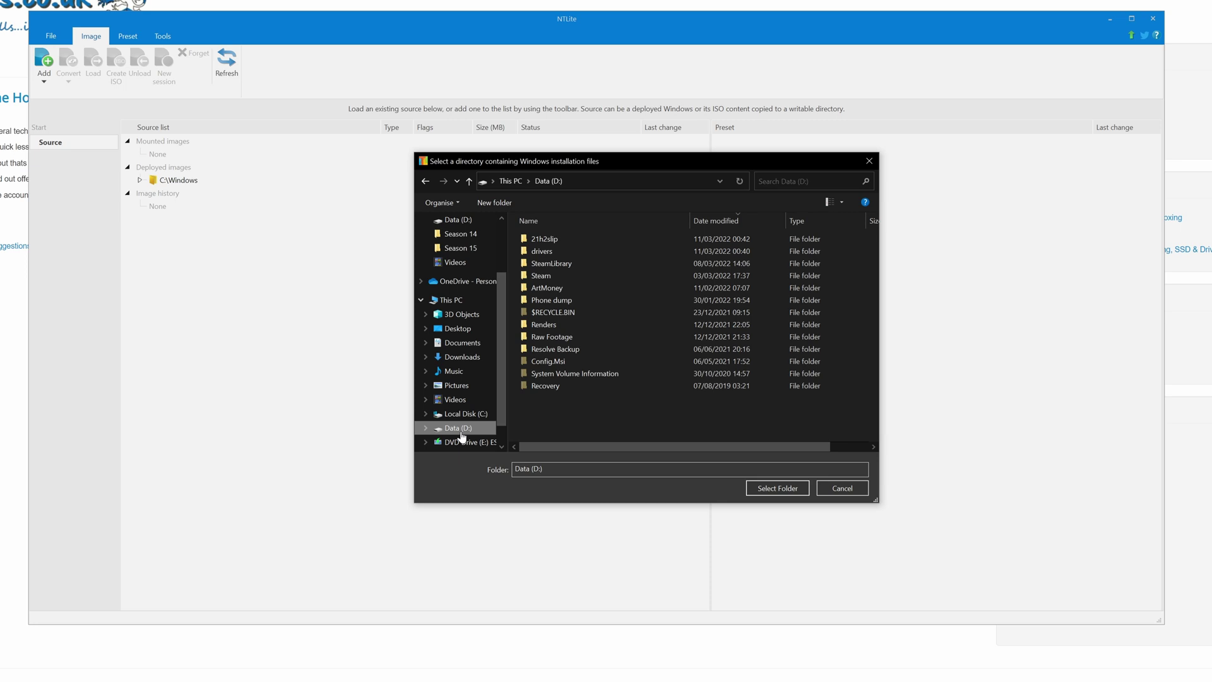
pyautogui.doubleClick(567, 244)
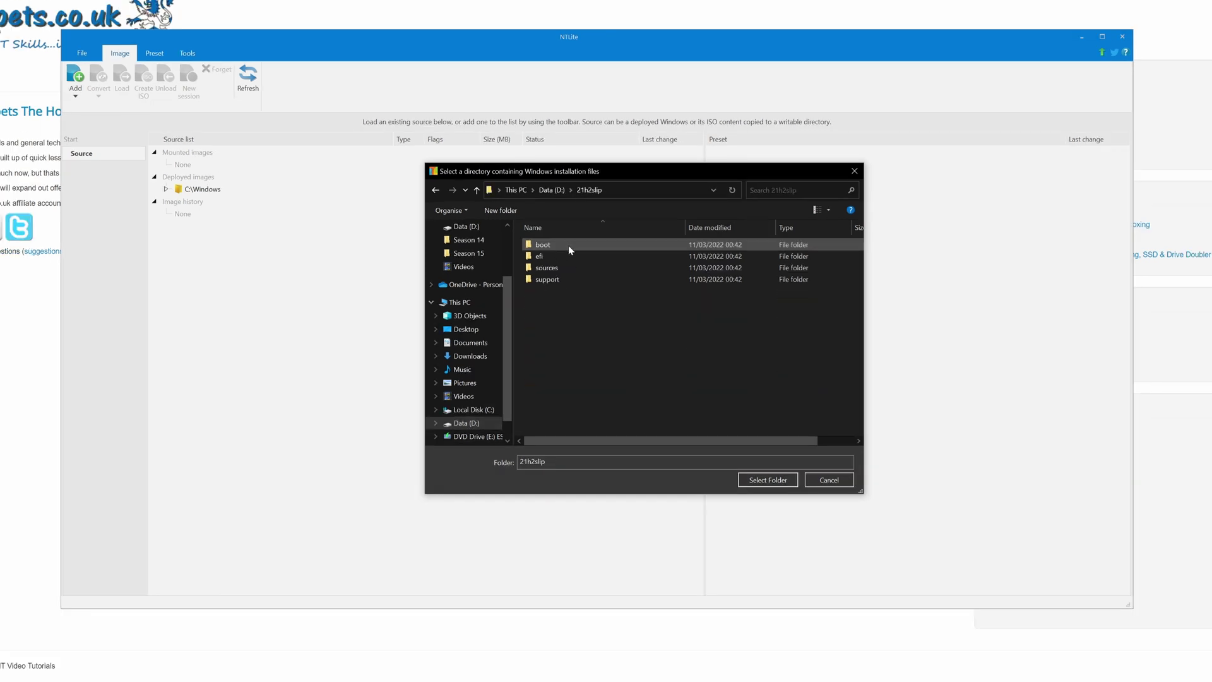
pyautogui.click(754, 480)
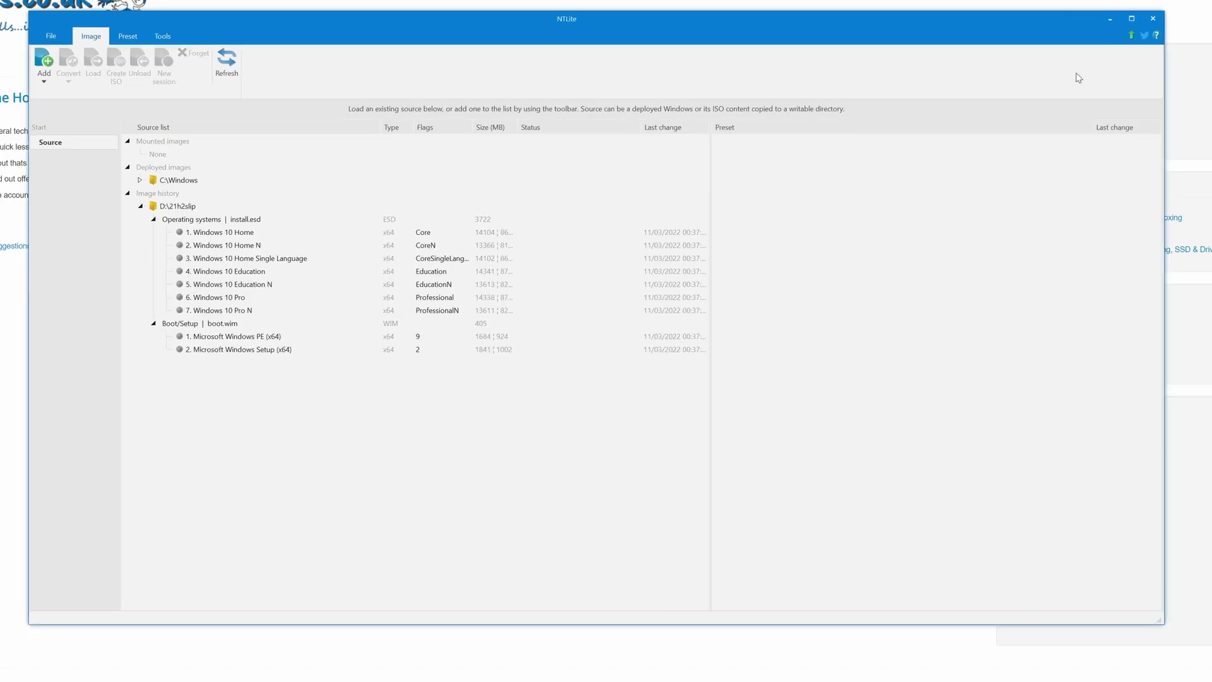
pyautogui.click(1141, 20)
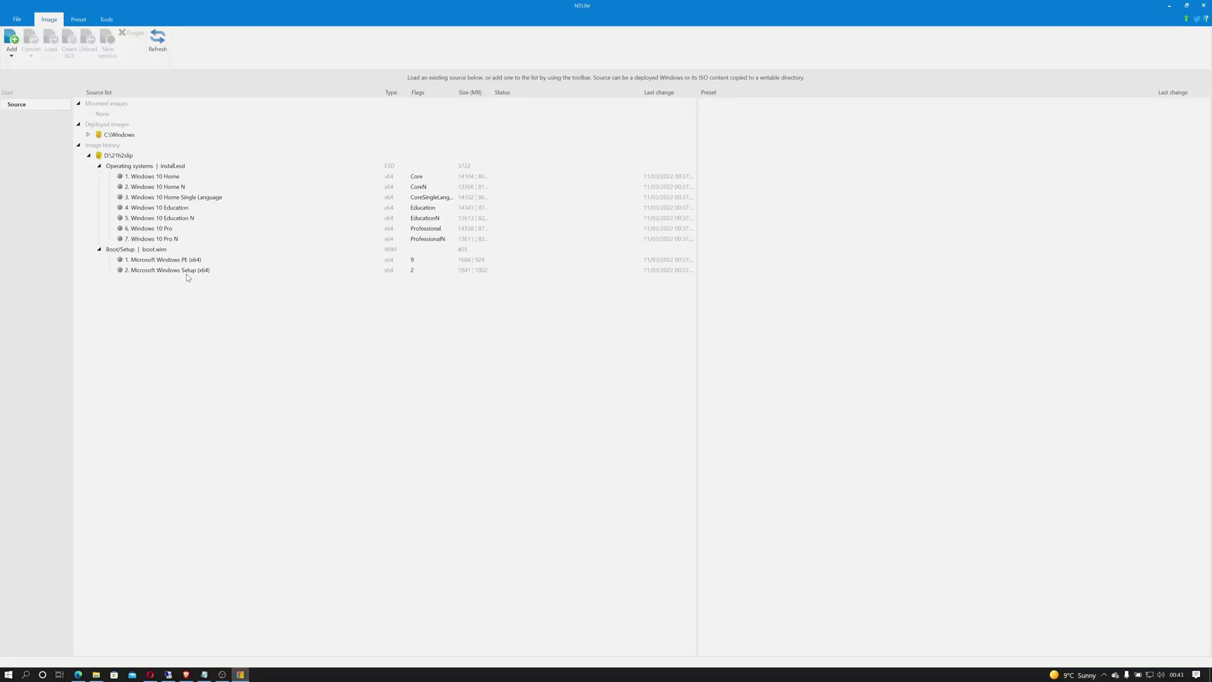
pyautogui.click(156, 231)
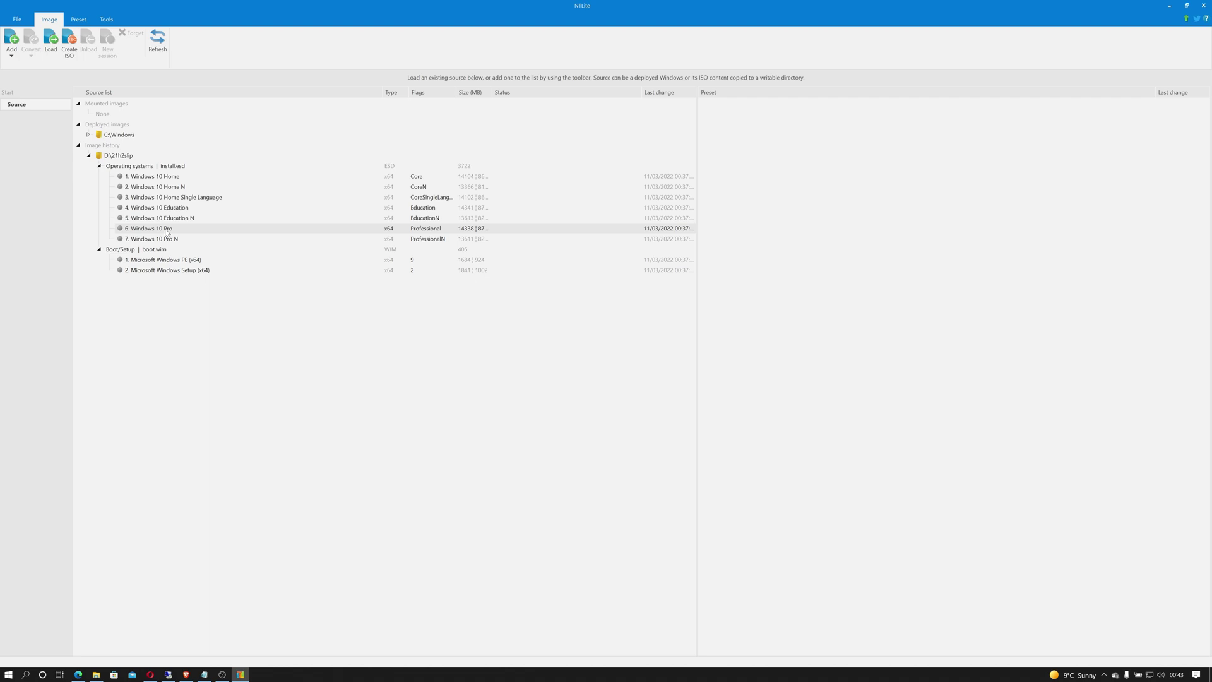
# Step: Convert the Windows 10 Pro edition from install.esd to install.wim and reselect it
pyautogui.doubleClick(167, 231)
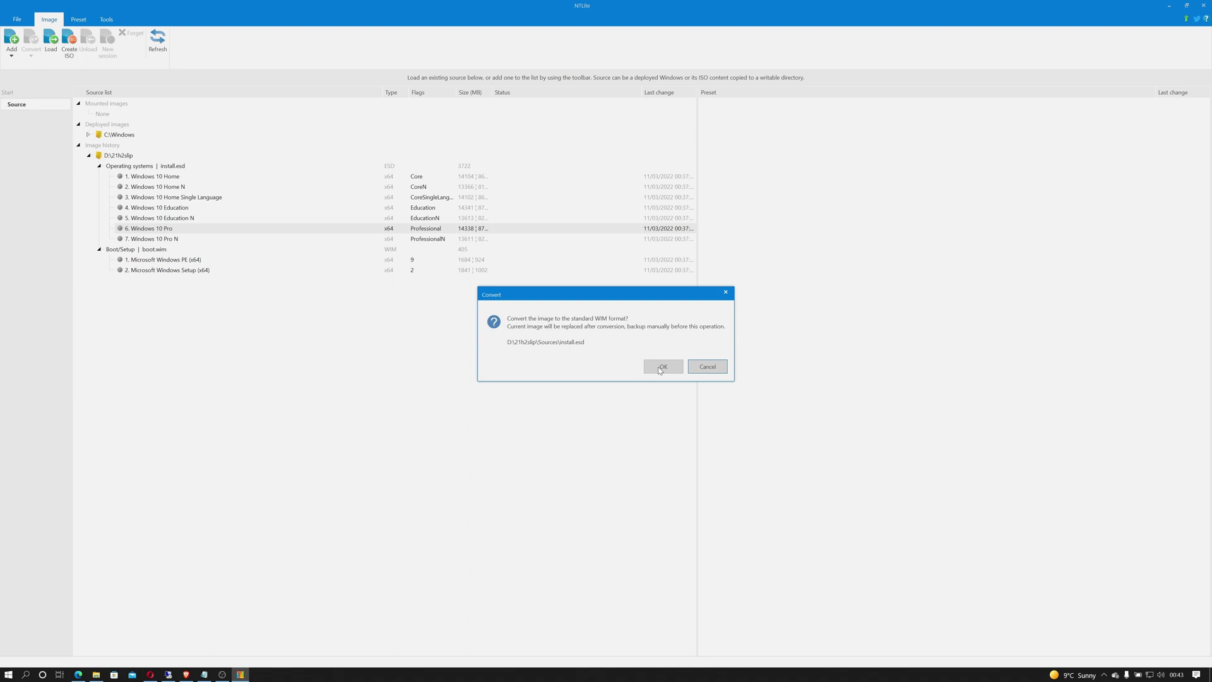
pyautogui.click(659, 368)
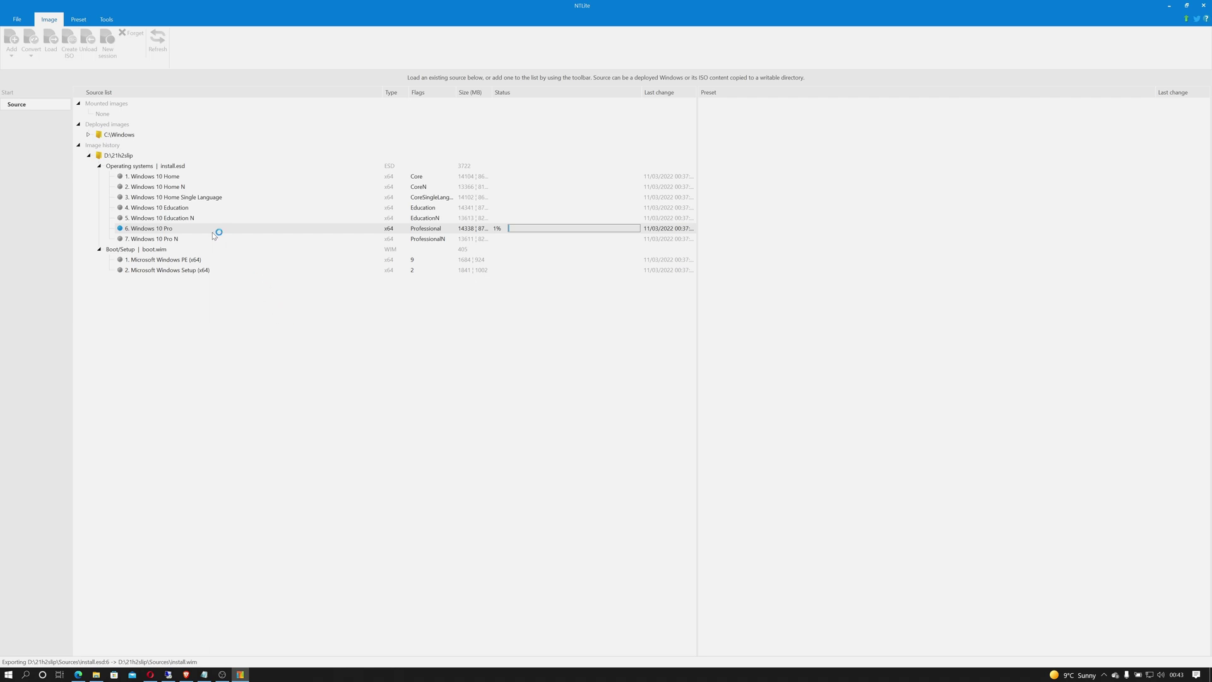
pyautogui.click(188, 208)
pyautogui.click(189, 187)
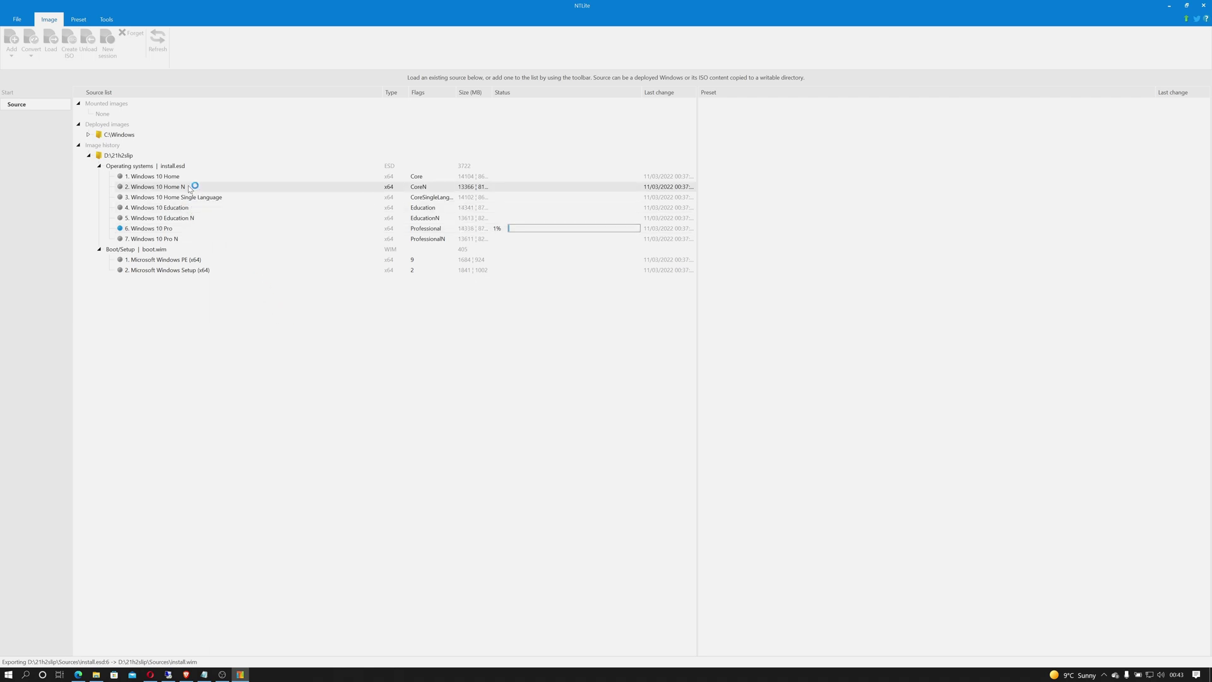
pyautogui.click(228, 229)
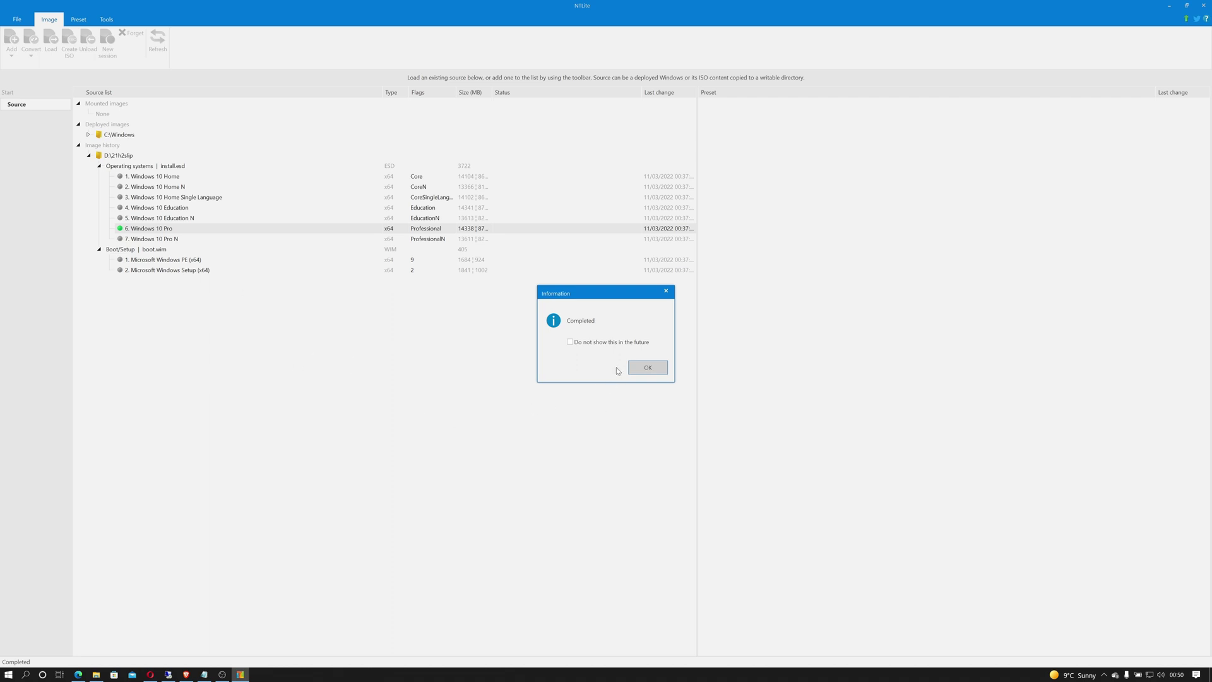
# Step: Turn off future completion notices and start mounting the Windows 10 Pro install.wim
pyautogui.click(605, 343)
pyautogui.click(647, 368)
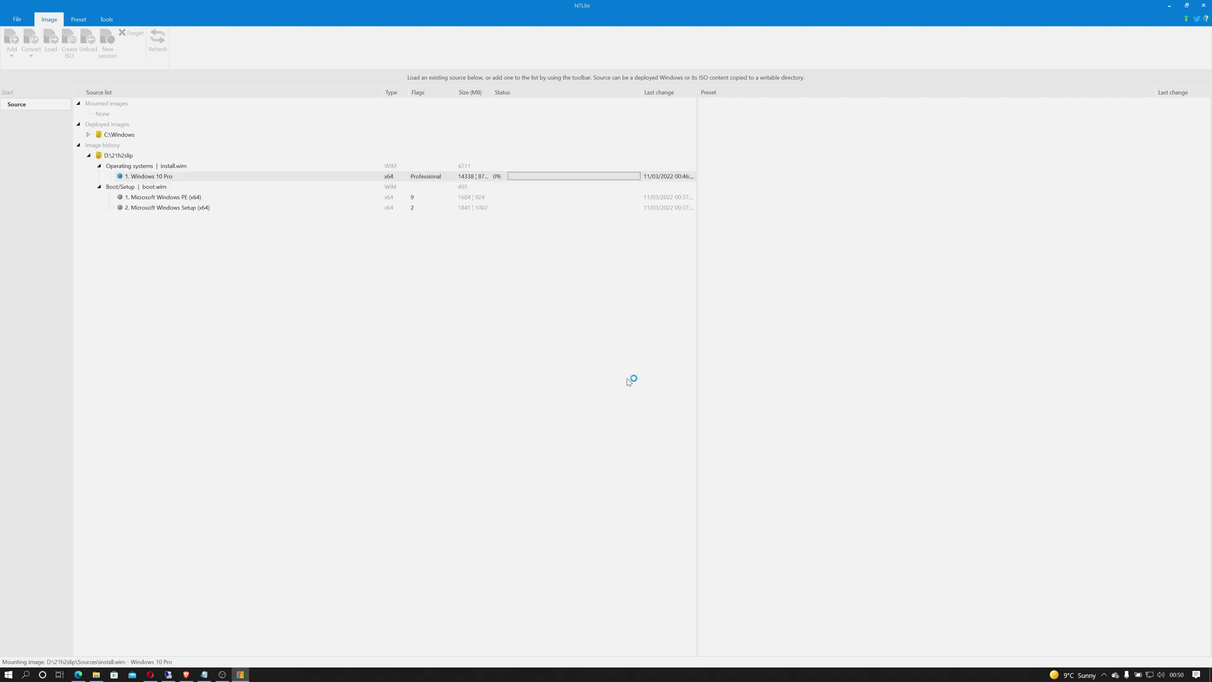